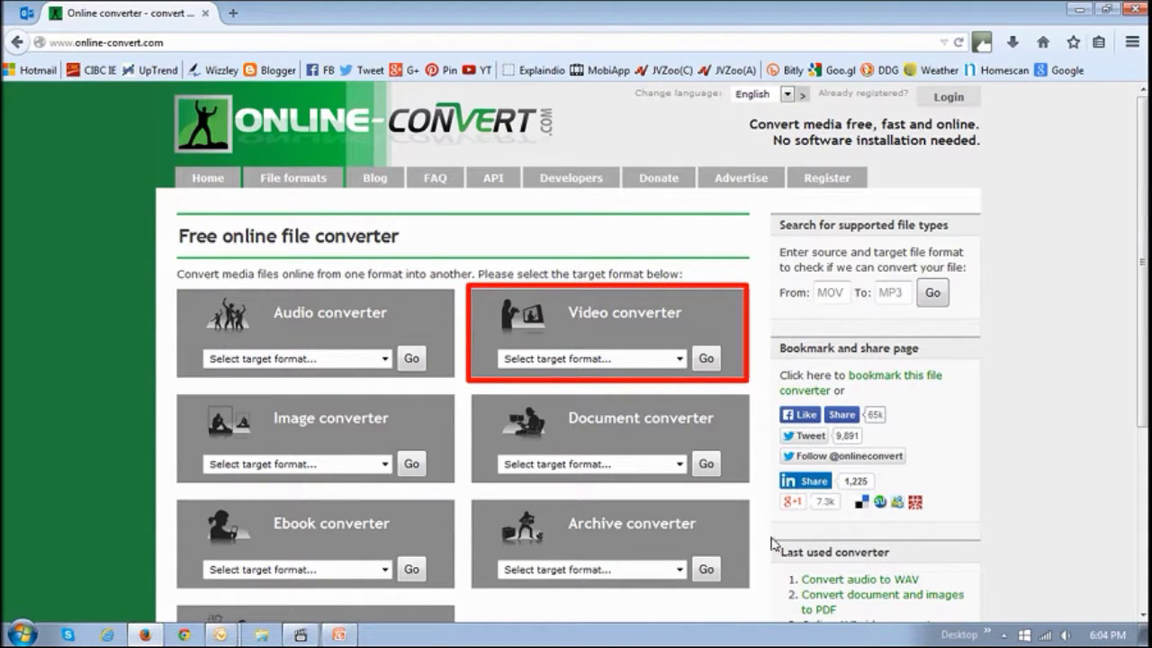
- Pick 'Convert to MP4' from the video converter list and scroll to the upload area
{"action": "left_click", "coordinate": [679, 360]}
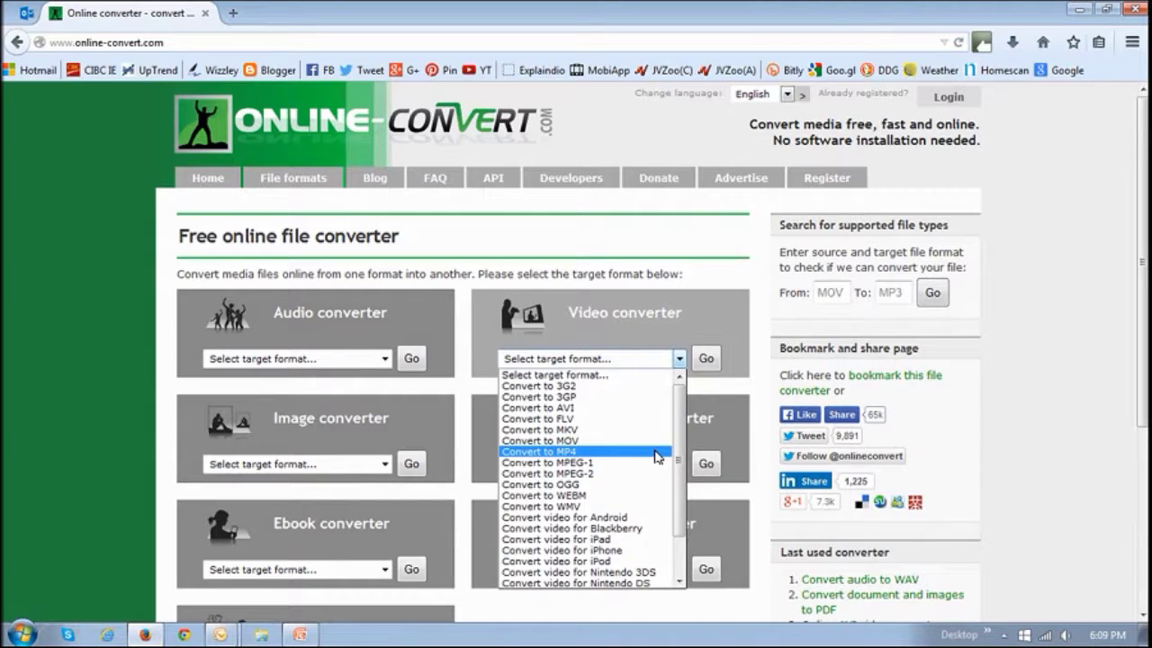
{"action": "left_click", "coordinate": [657, 452]}
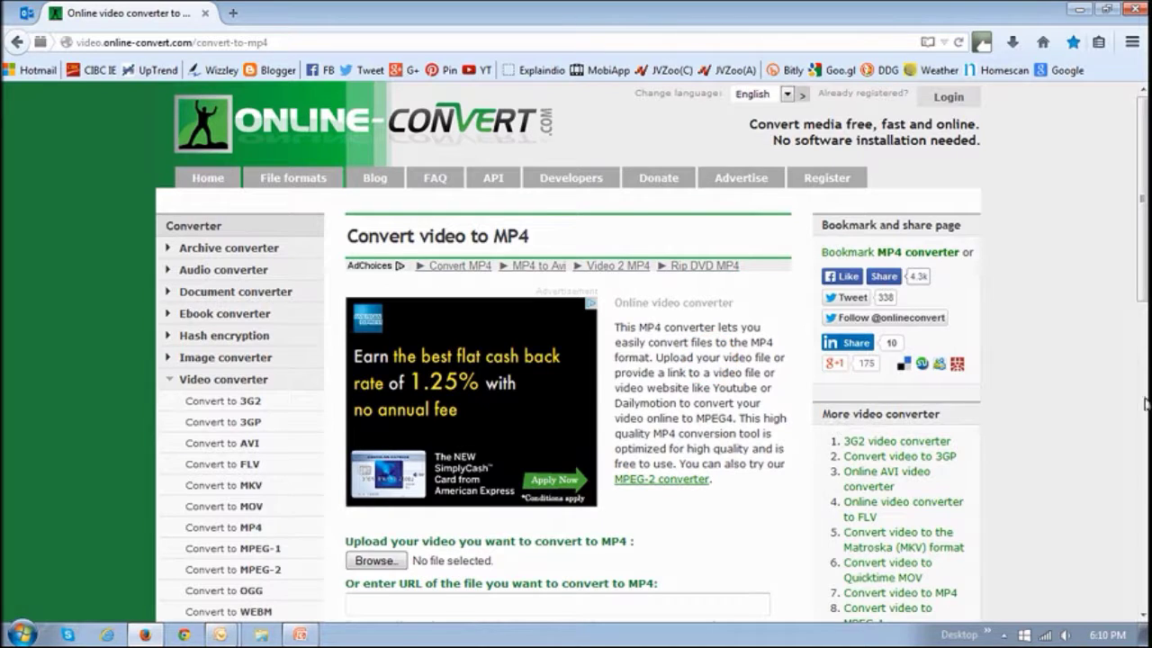
{"action": "scroll", "coordinate": [909, 437], "scroll_direction": "down", "scroll_amount": 5}
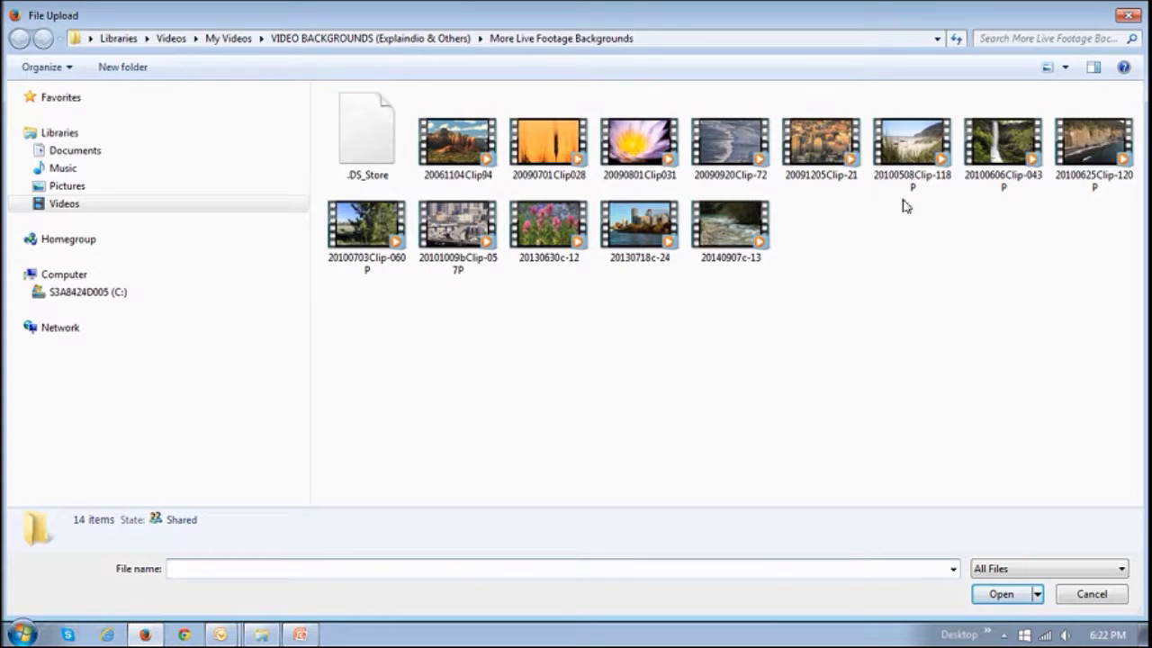
- Select the clip 20100508Clip-118P in the File Upload dialog and confirm it
{"action": "left_click", "coordinate": [922, 162]}
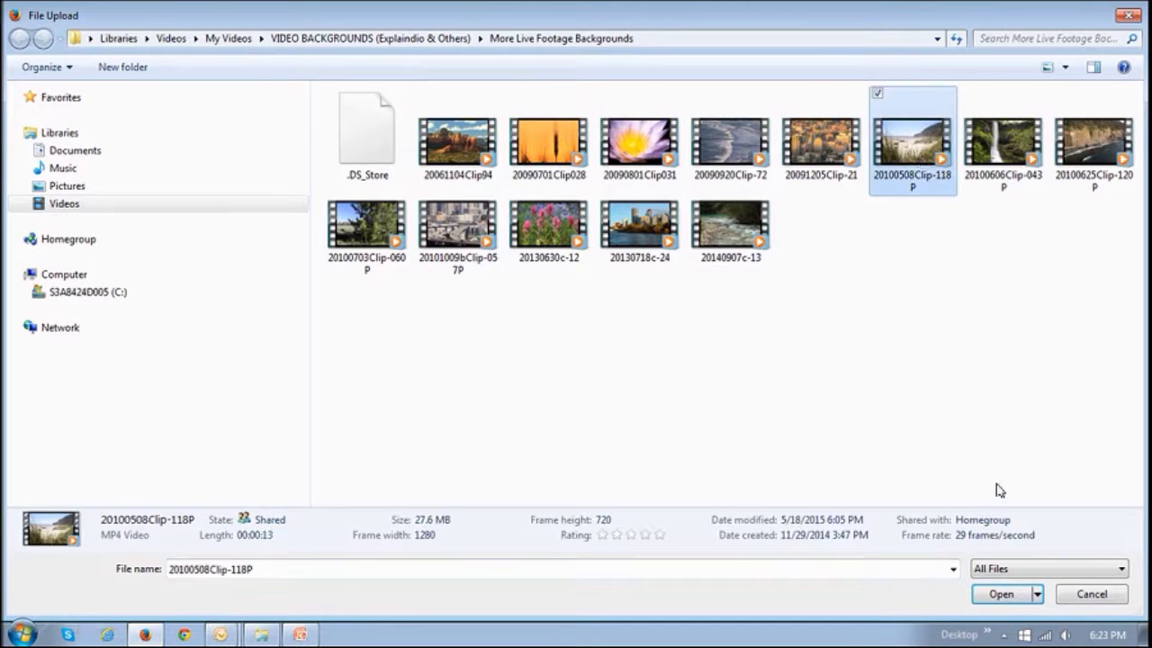
{"action": "left_click", "coordinate": [1001, 594]}
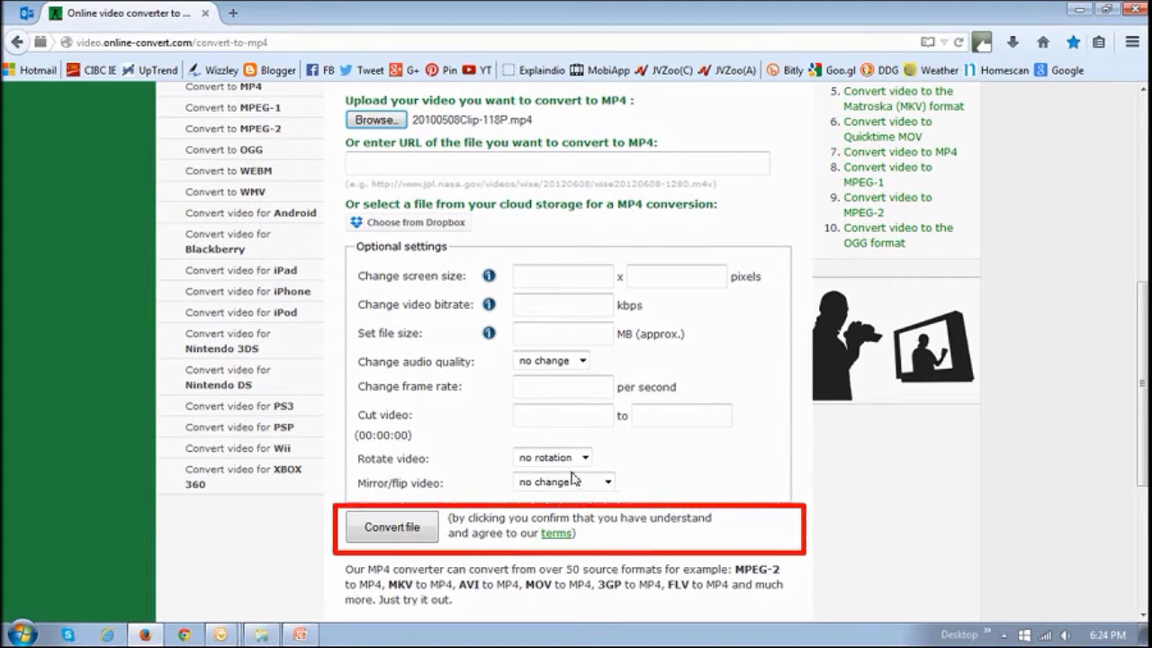
- Start the MP4 conversion with default optional settings and wait for it to finish
{"action": "left_click", "coordinate": [405, 533]}
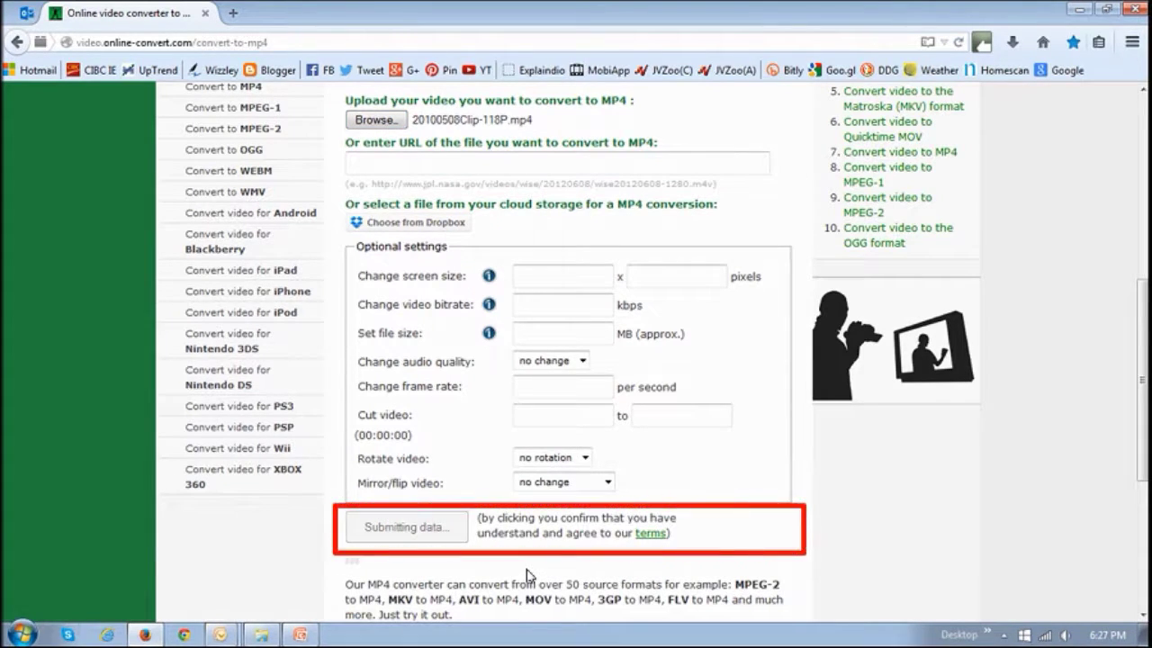
{"action": "scroll", "coordinate": [529, 574], "scroll_direction": "down", "scroll_amount": 3}
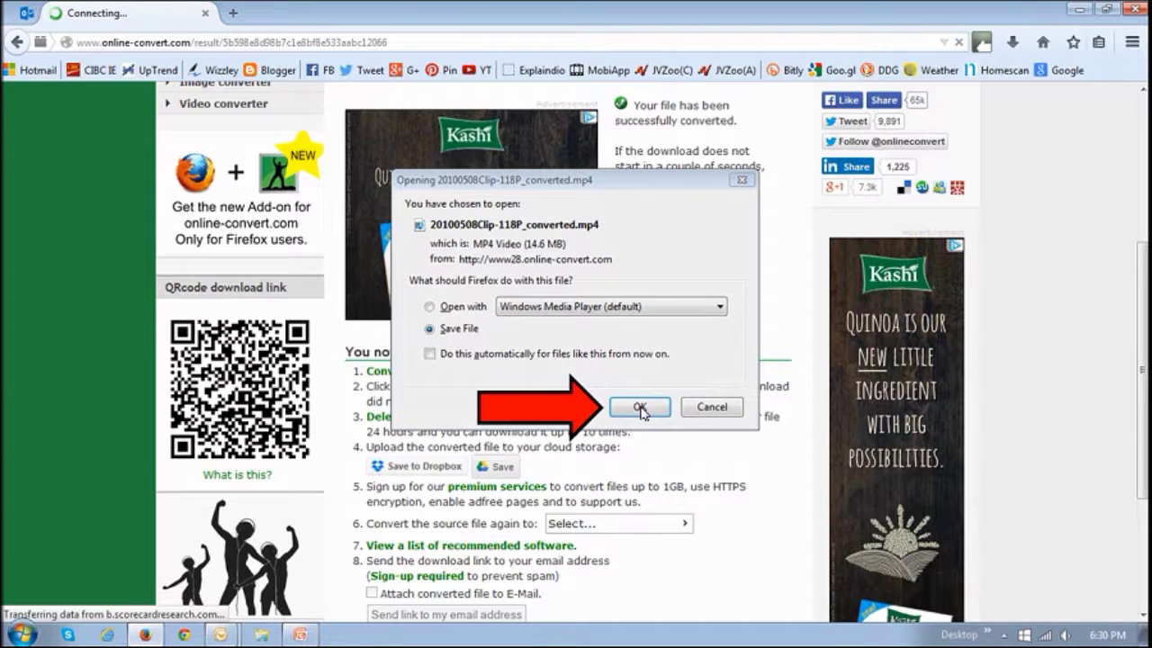
- Save 20100508Clip-118P_converted.mp4 to the computer
{"action": "left_click", "coordinate": [641, 408]}
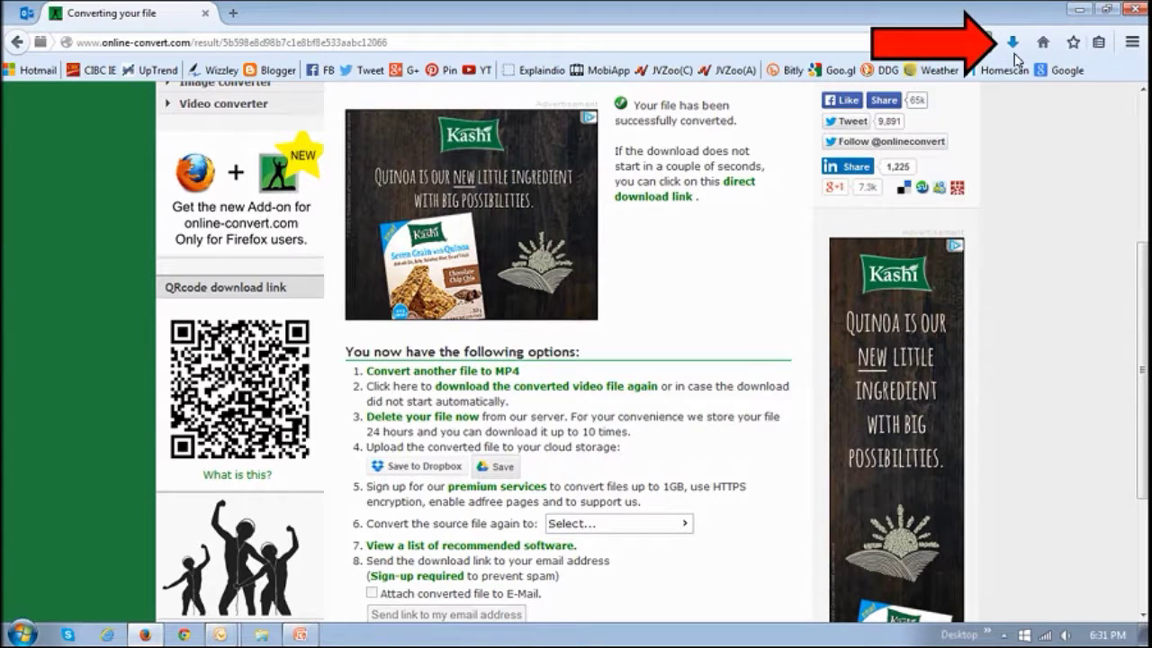
- Show Firefox's downloads list with the completed 14.6 MB converted MP4
{"action": "left_click", "coordinate": [1013, 42]}
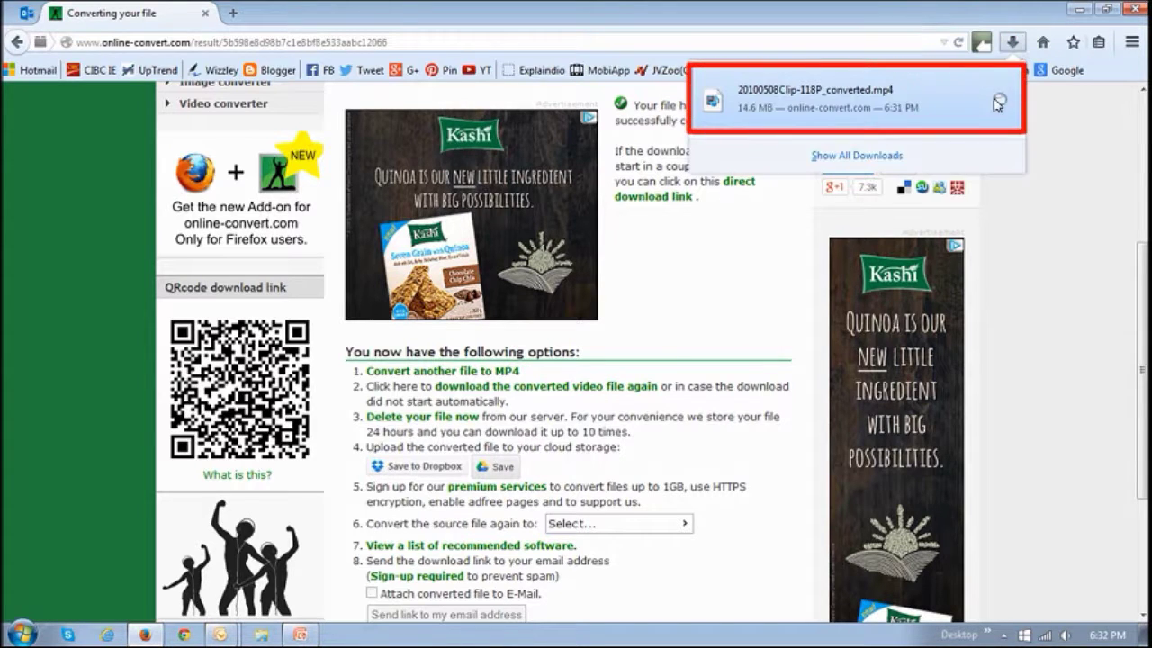